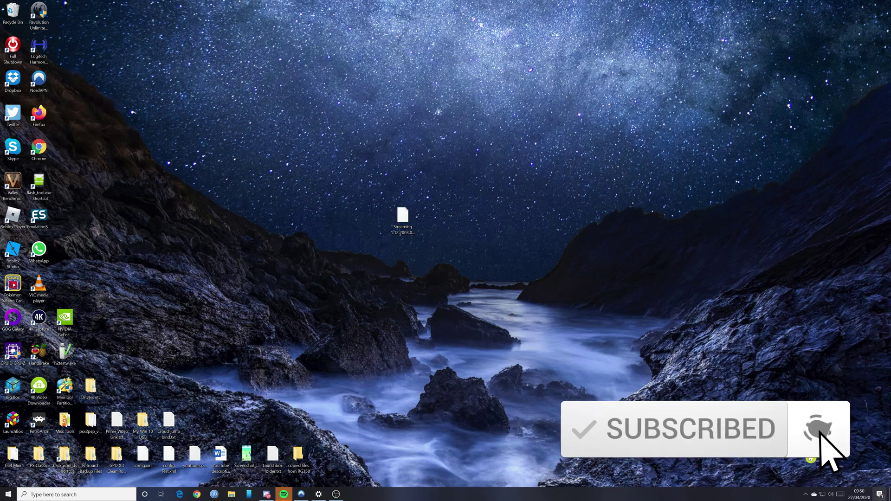
Select the downloaded Streaming APK on the desktop while the GPD XD mounts as drive I:
left_click(407, 222)
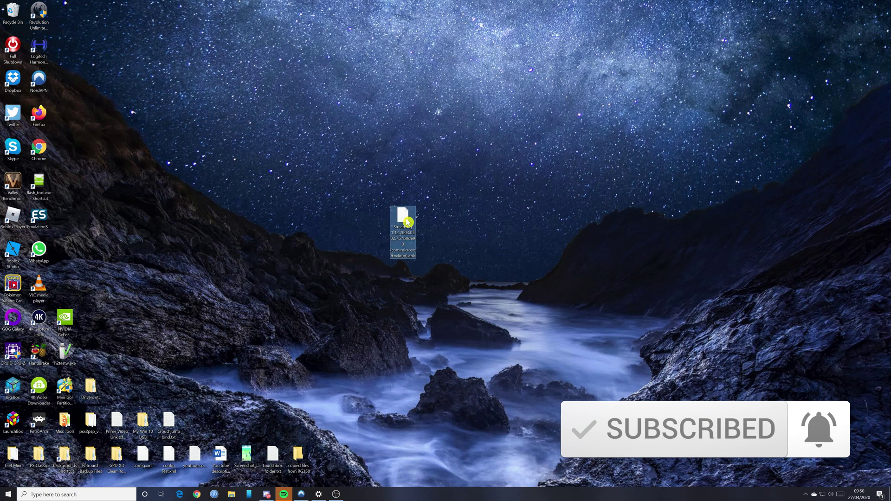
mouse_move(407, 222)
left_mouse_down()
mouse_move(418, 202)
mouse_move(429, 203)
mouse_move(400, 229)
mouse_move(405, 215)
mouse_move(408, 223)
left_mouse_up()
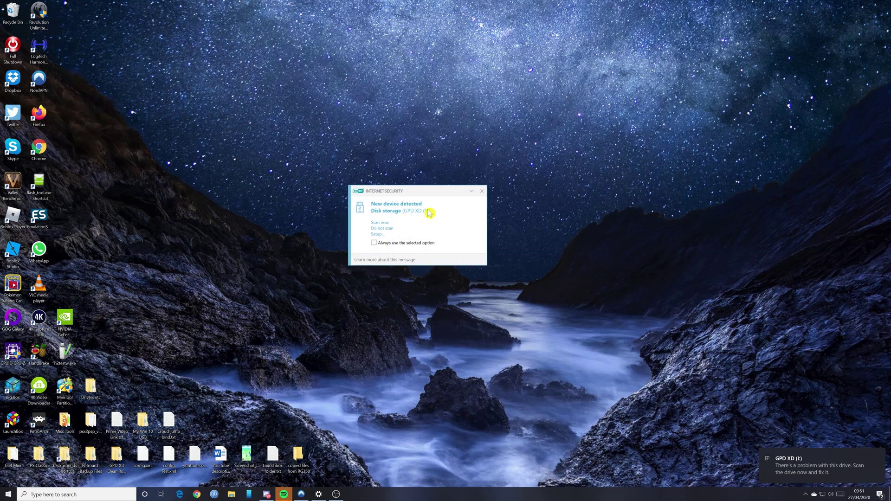
Dismiss the ESET new-device security popup and reposition the drive's Explorer window
left_click_drag(422, 193, 567, 137)
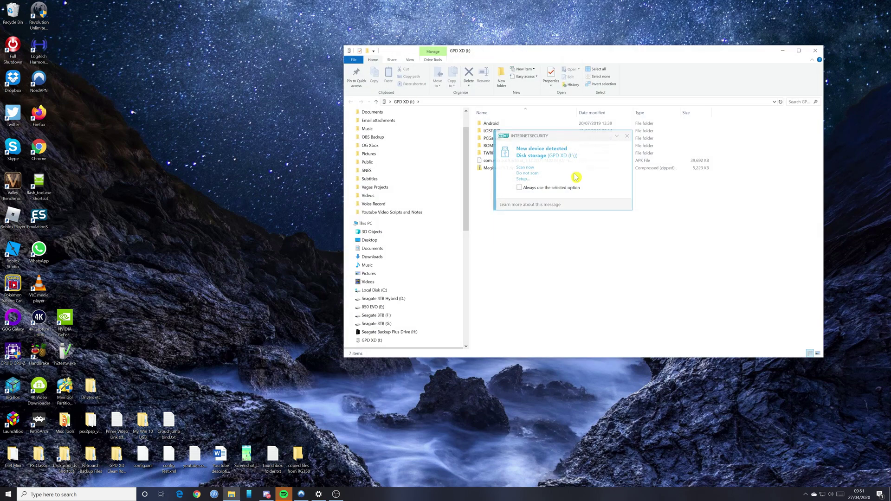
left_click(627, 135)
left_click_drag(582, 54, 400, 85)
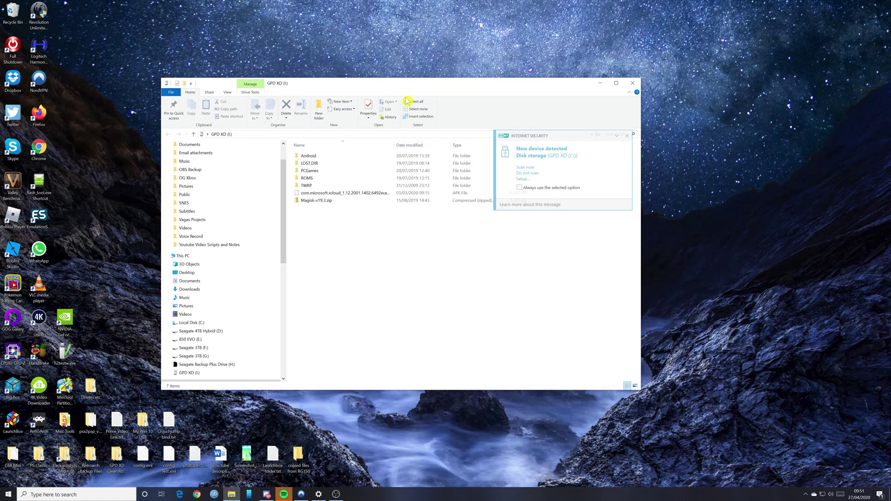
left_click_drag(490, 87, 501, 137)
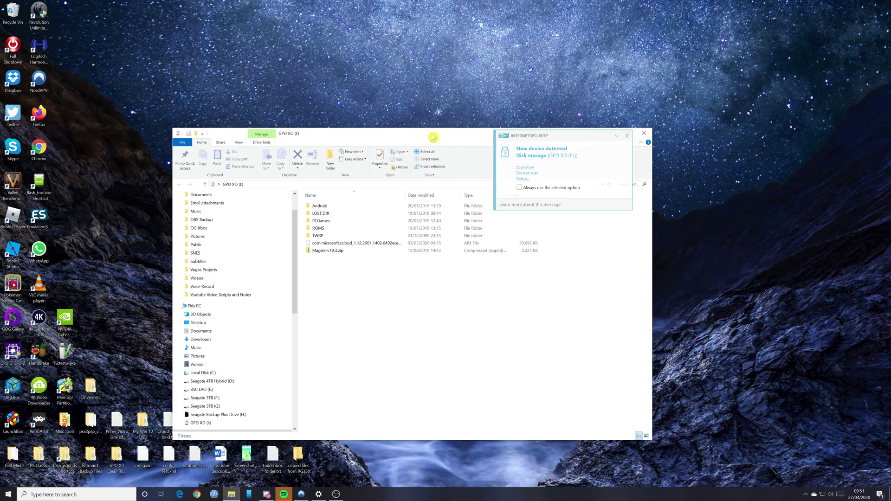
left_click_drag(432, 137, 527, 71)
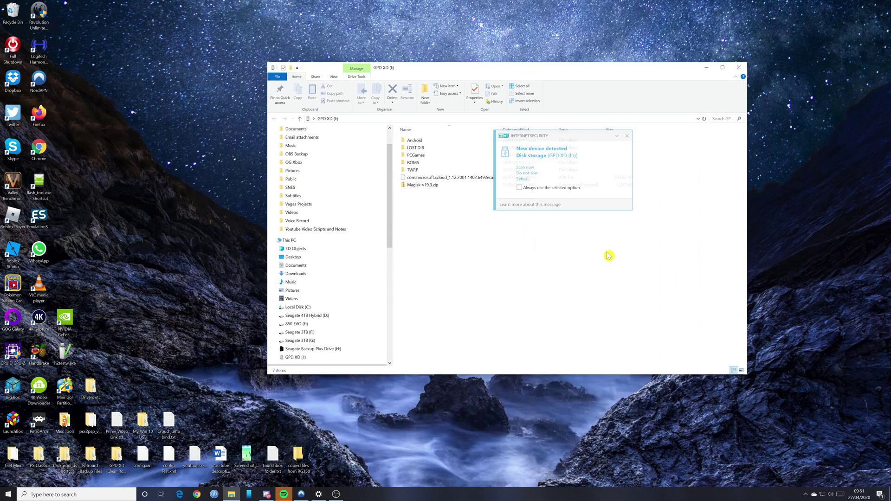
left_click_drag(640, 73, 650, 72)
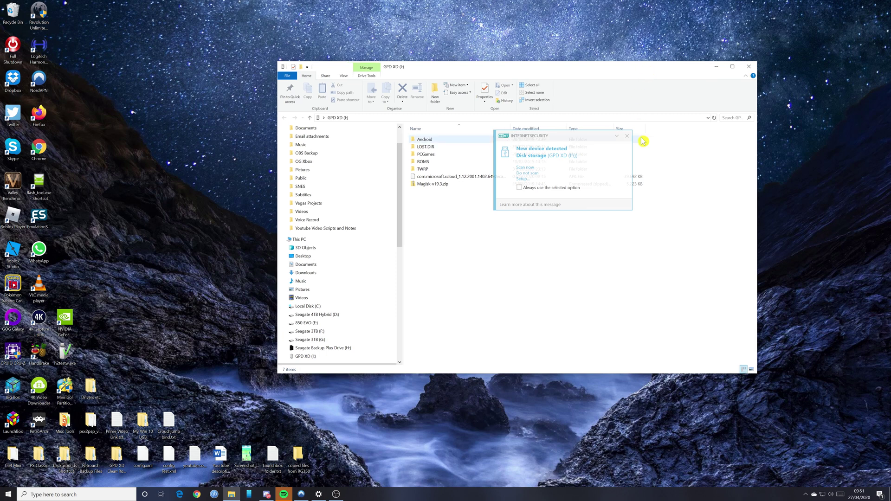
left_click(627, 137)
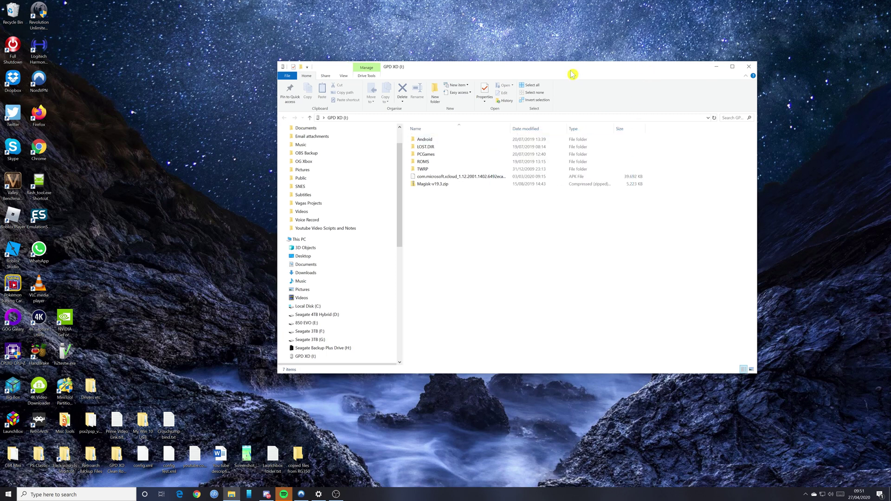
Show the GPD XD (I:) drive's contents: Android, LOST.DIR, PCGames, ROMS, TWRP and more
left_click_drag(572, 70, 665, 65)
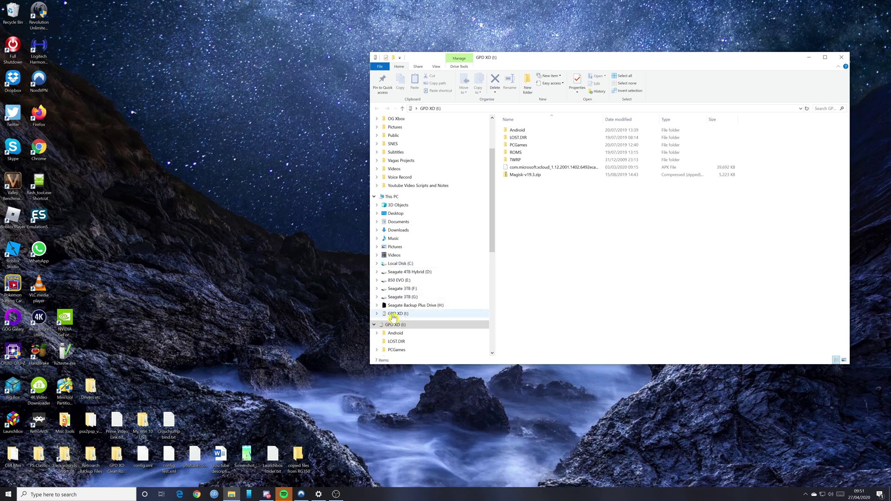
left_click(393, 315)
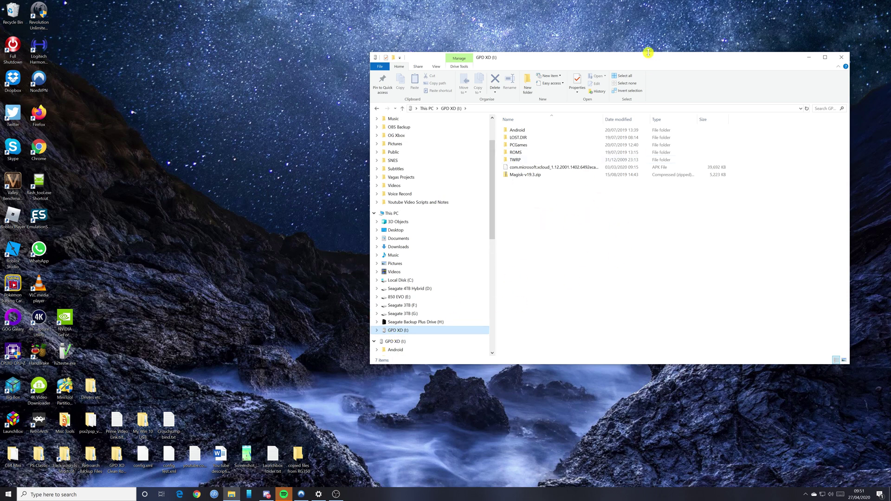
left_click_drag(648, 61, 691, 147)
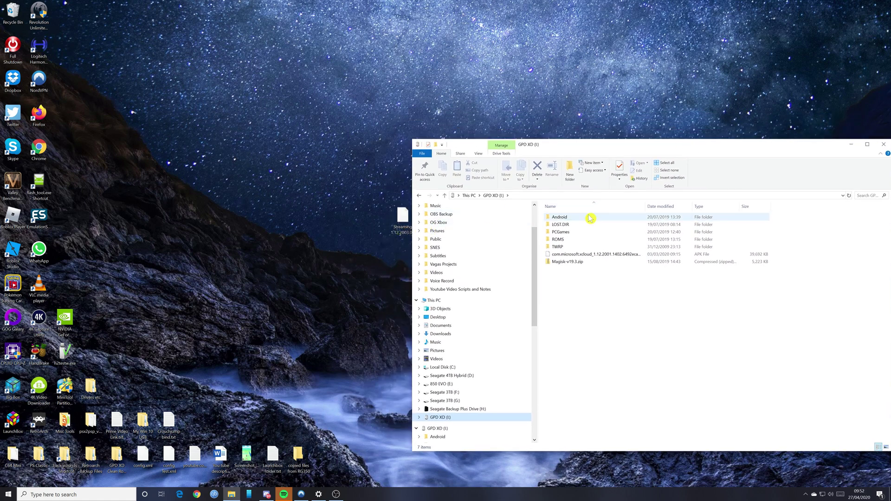
Add a folder named APK at the root of drive I: and select the desktop Streaming APK
right_click(564, 288)
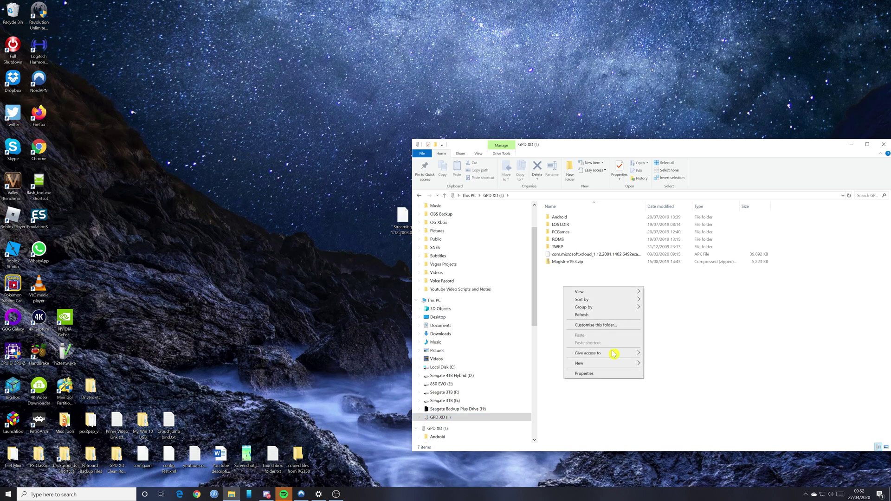
mouse_move(629, 365)
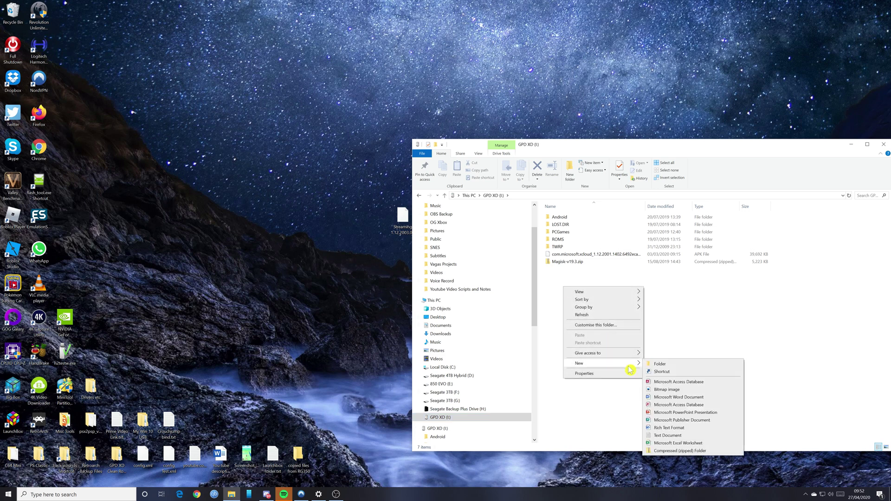
left_click(664, 366)
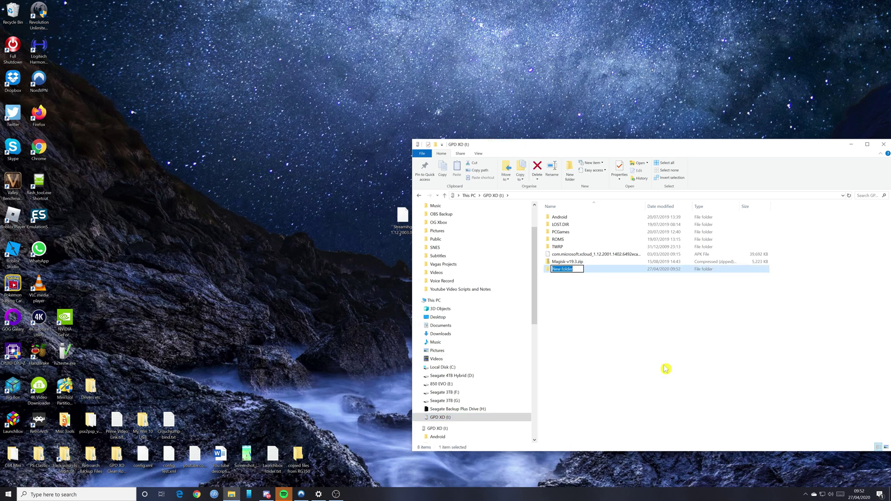
type("APK")
key("Return")
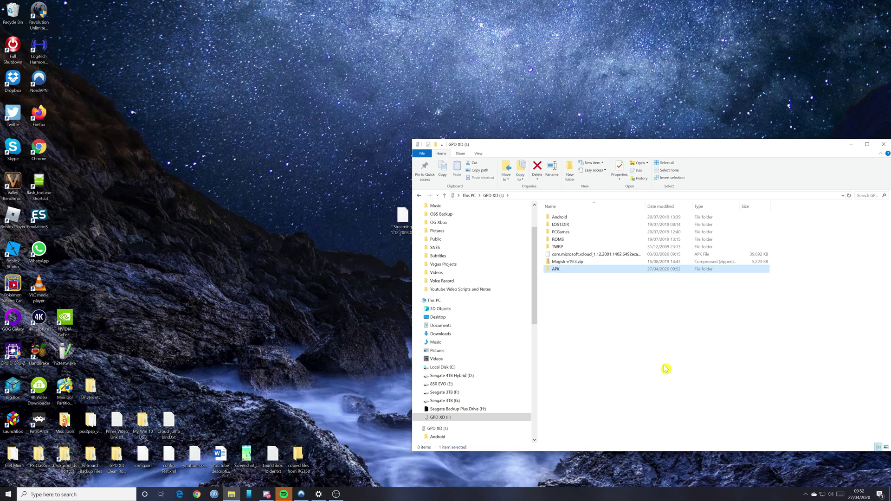
left_click(403, 219)
Copy the Streaming APK from the desktop into I:\APK, then move the window up
left_click_drag(419, 262, 557, 273)
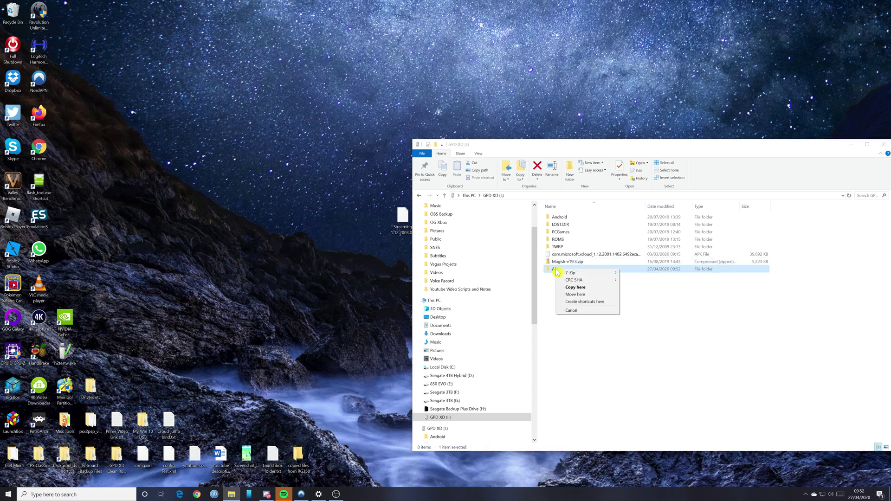
left_click(576, 288)
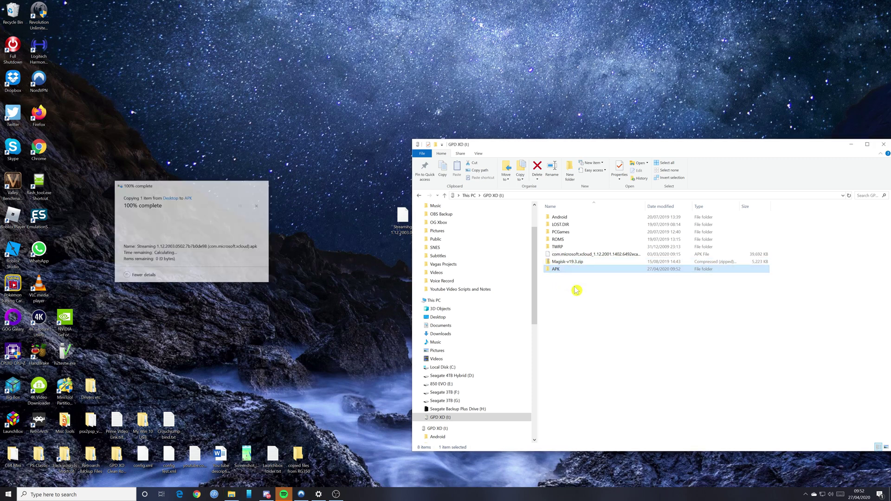
left_click_drag(661, 152, 660, 37)
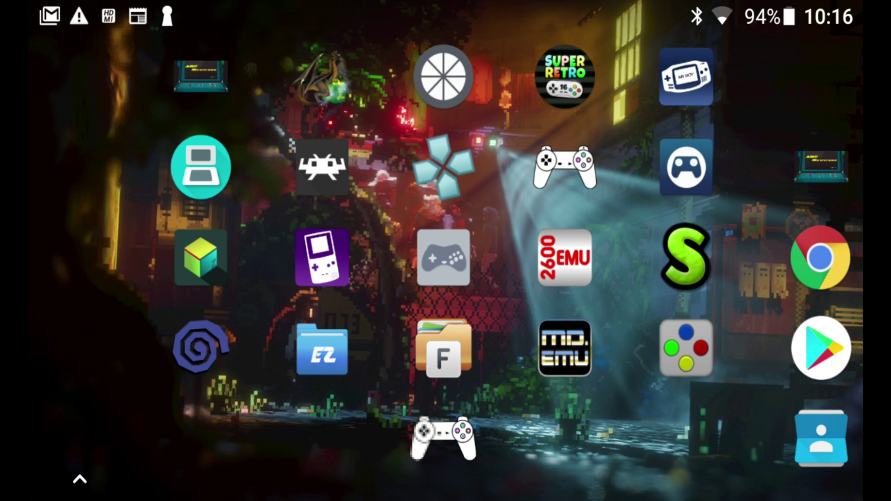
left_click(443, 349)
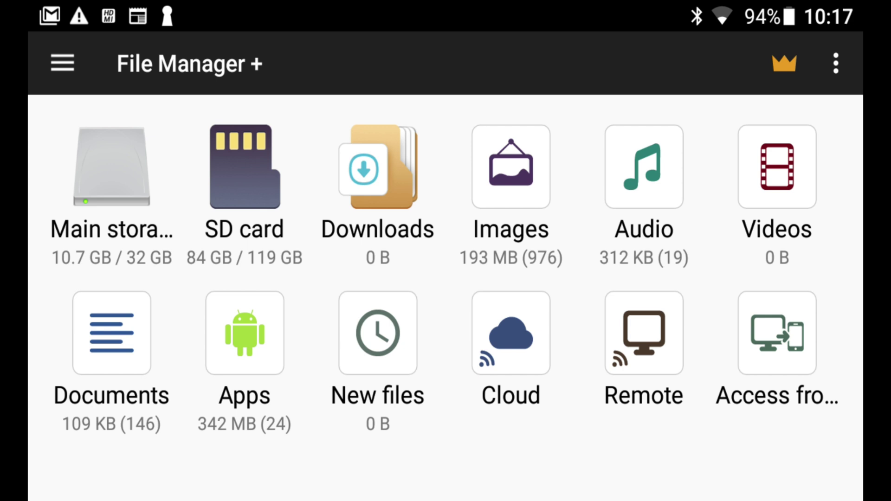
Browse the SD card to its APK folder in File Manager + and launch the Streaming APK
left_click(244, 186)
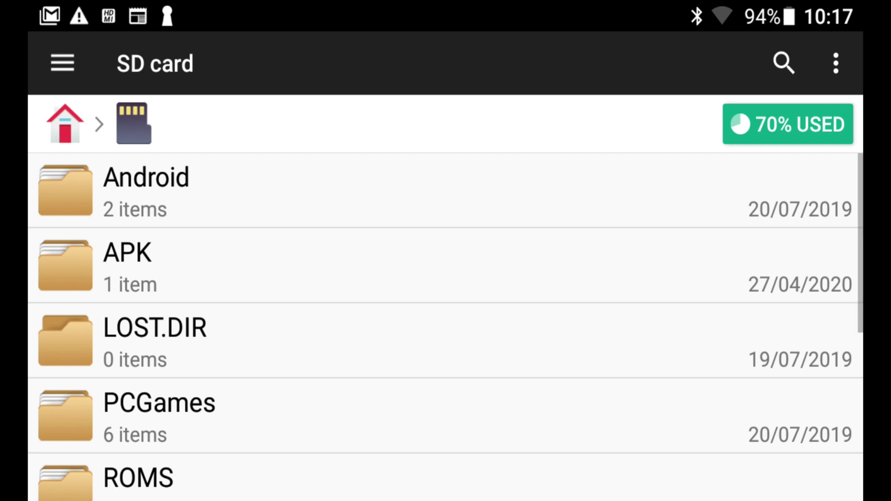
left_click(127, 265)
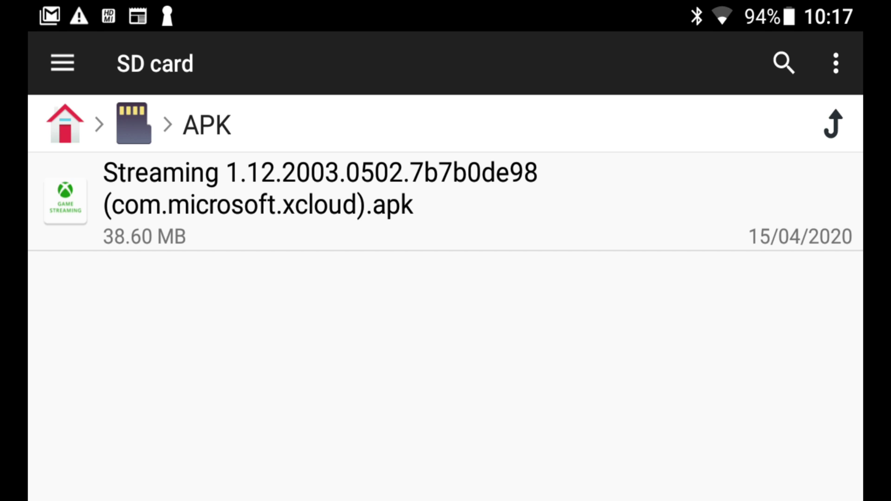
left_click(320, 200)
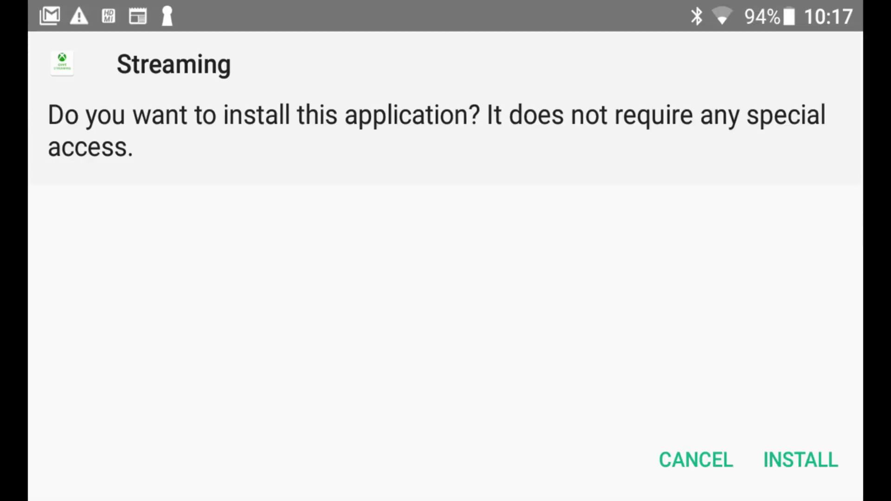
Install Streaming, allowing installs from File Manager + when prompted, and finish with Done
left_click(801, 459)
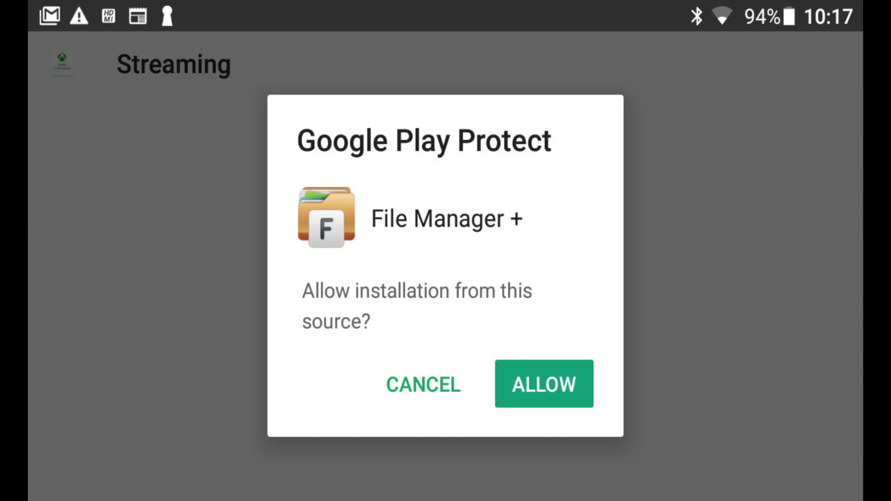
left_click(544, 384)
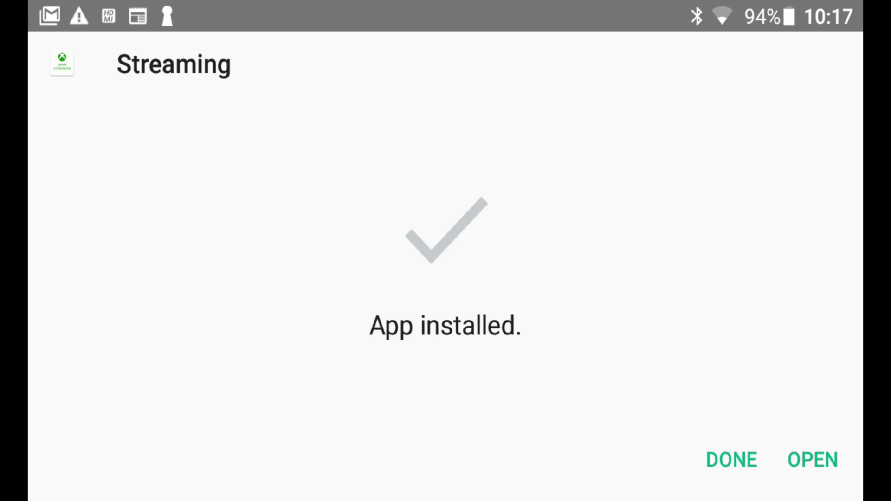
left_click(732, 460)
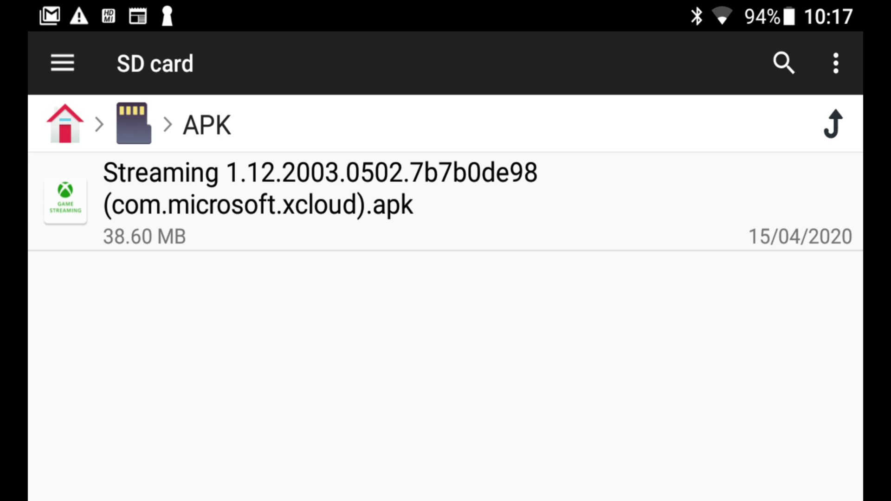
Go to the home screen, open the app drawer and scroll down to the new Streaming icon
key("super")
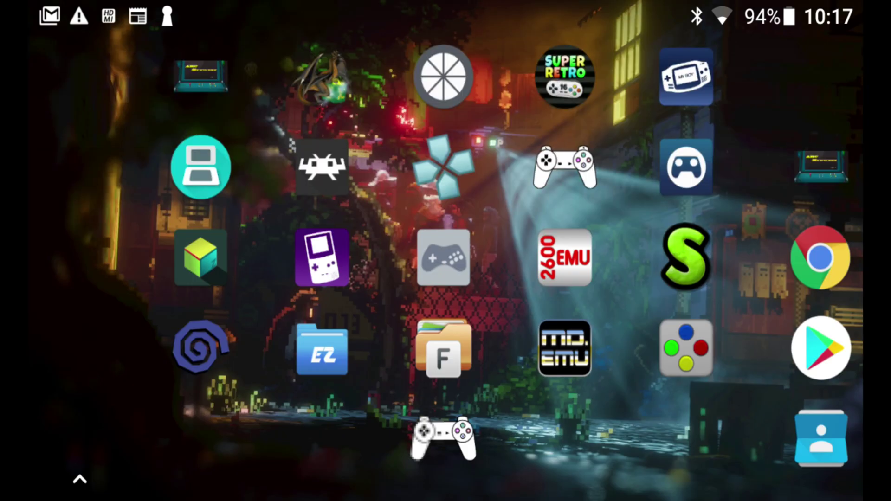
key("super")
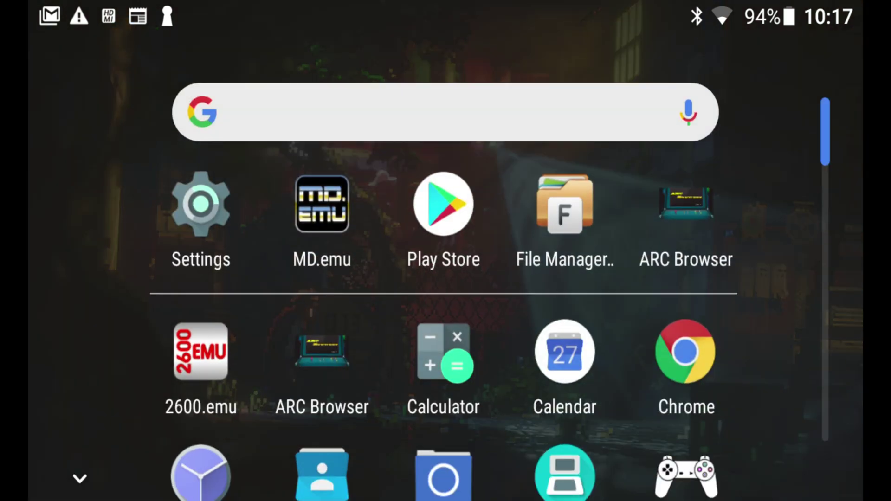
scroll(173, 124, "down", 10)
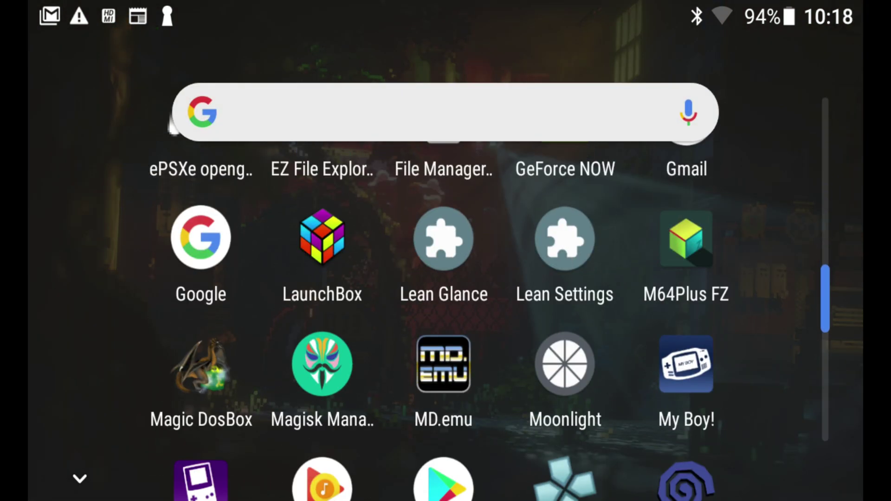
scroll(173, 124, "down", 6)
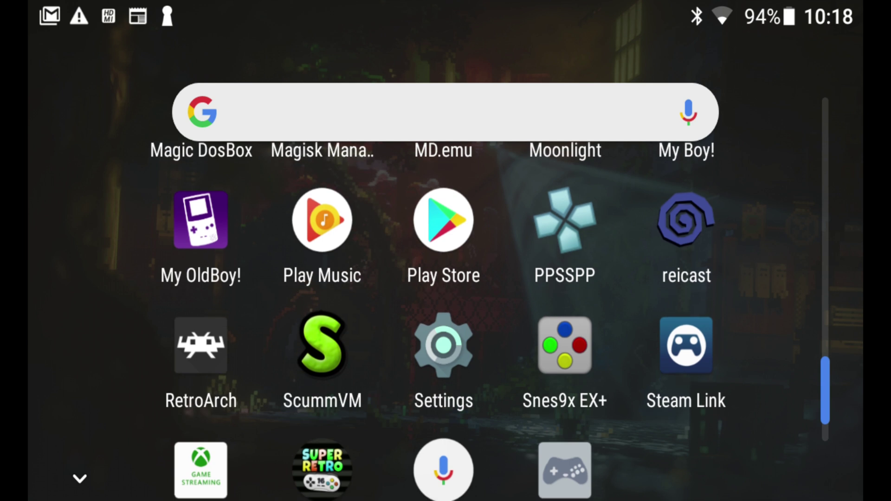
scroll(444, 310, "down", 3)
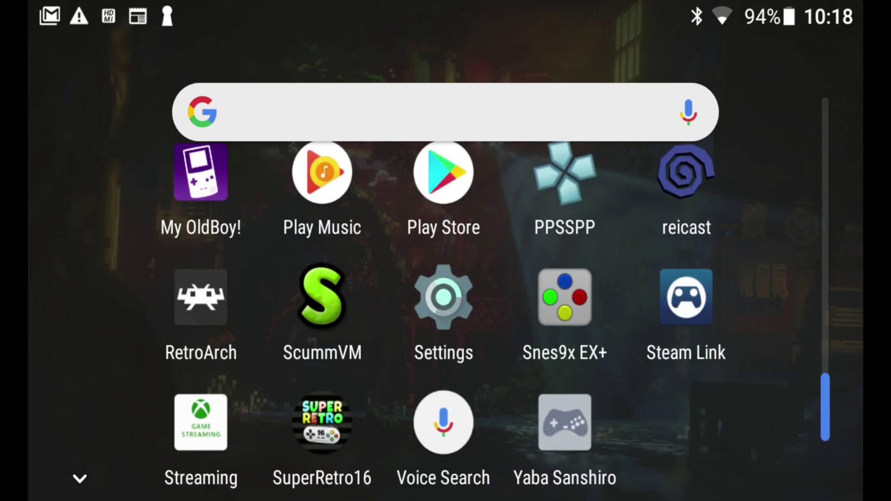